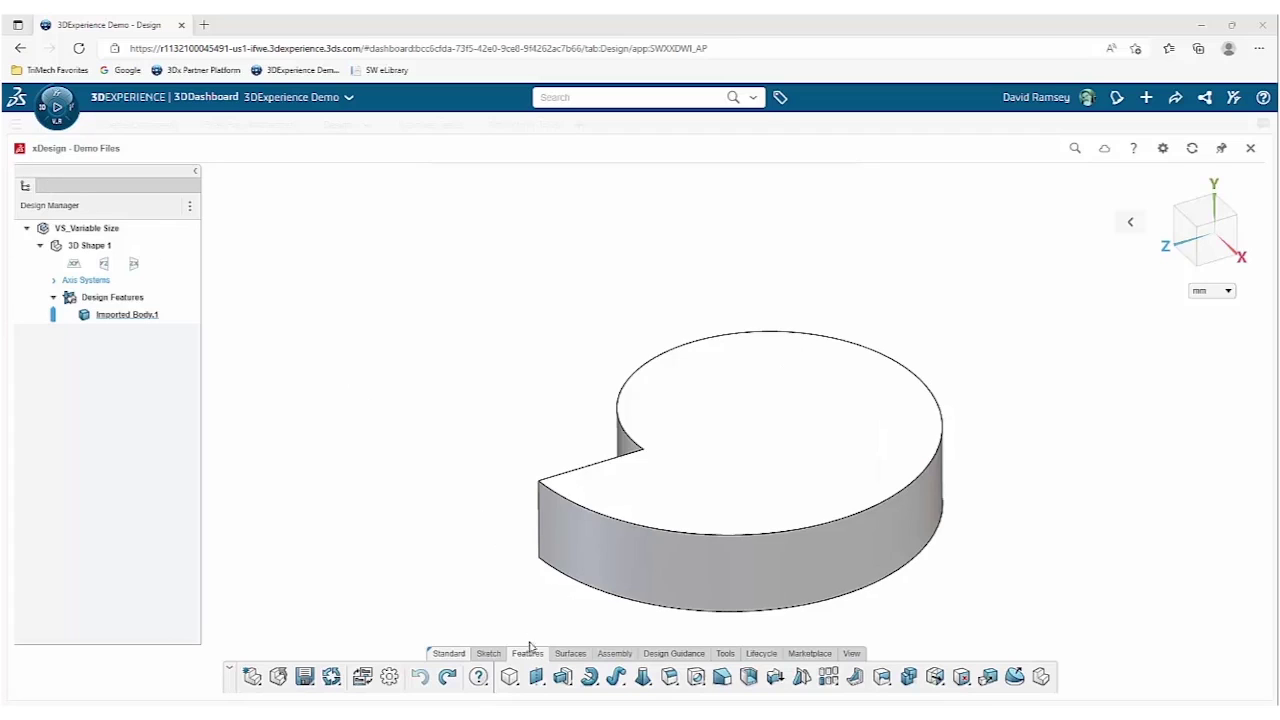
Start a Fillet feature on the disc part, set to the Variable radius type
{"action": "left_click", "coordinate": [669, 677]}
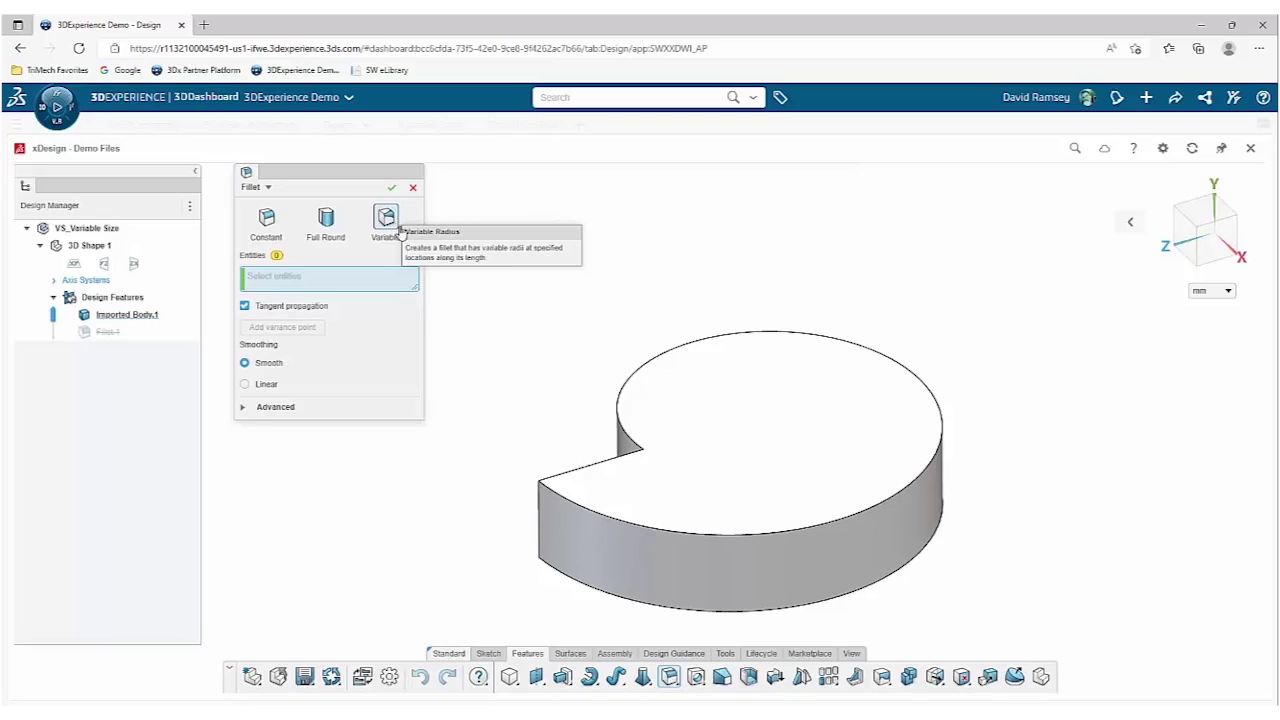
Fillet the disc's top circular edge, varying from 5 mm at one end to 30 mm at the other
{"action": "left_click", "coordinate": [606, 523]}
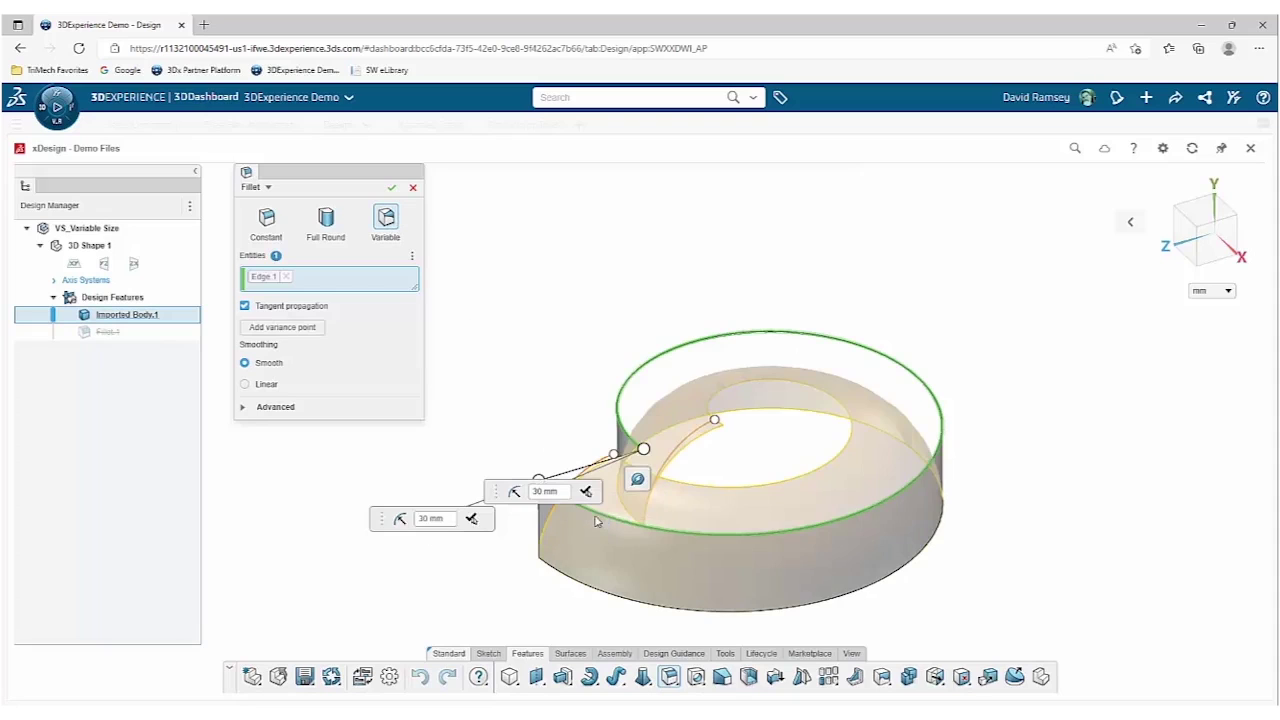
{"action": "left_click_drag", "start_coordinate": [497, 496], "coordinate": [566, 199]}
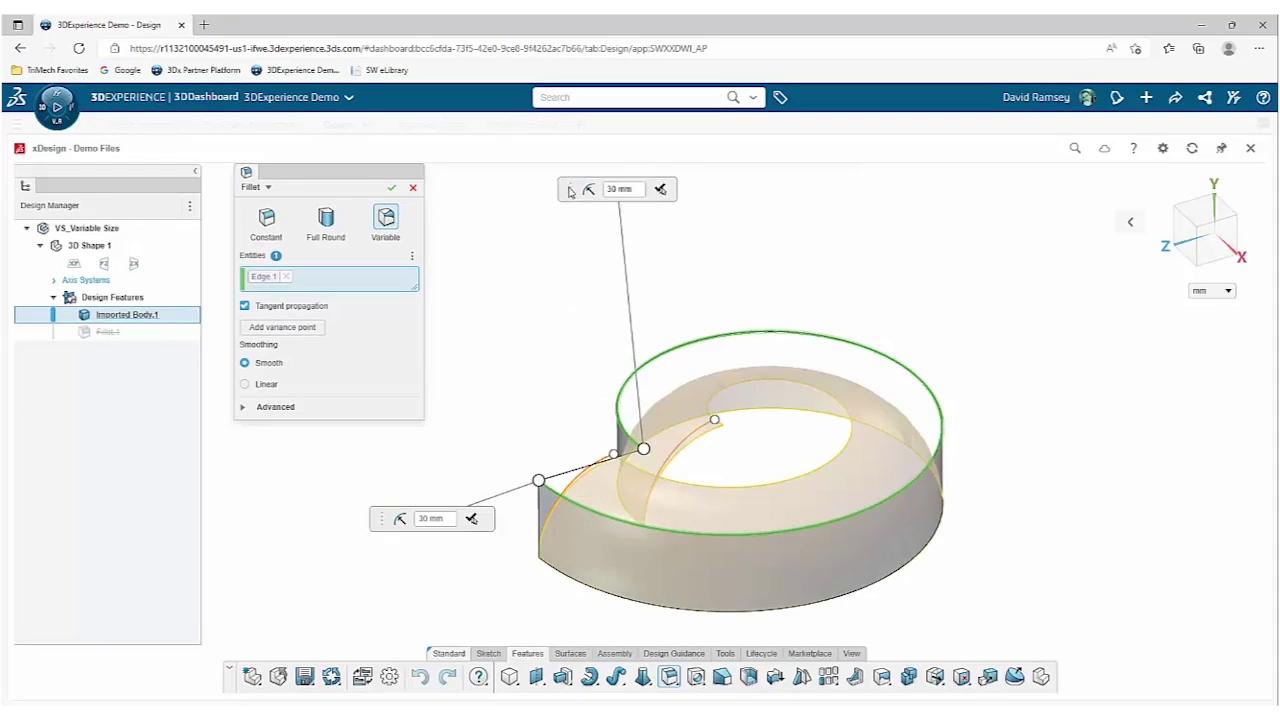
{"action": "left_click_drag", "start_coordinate": [381, 519], "coordinate": [335, 472]}
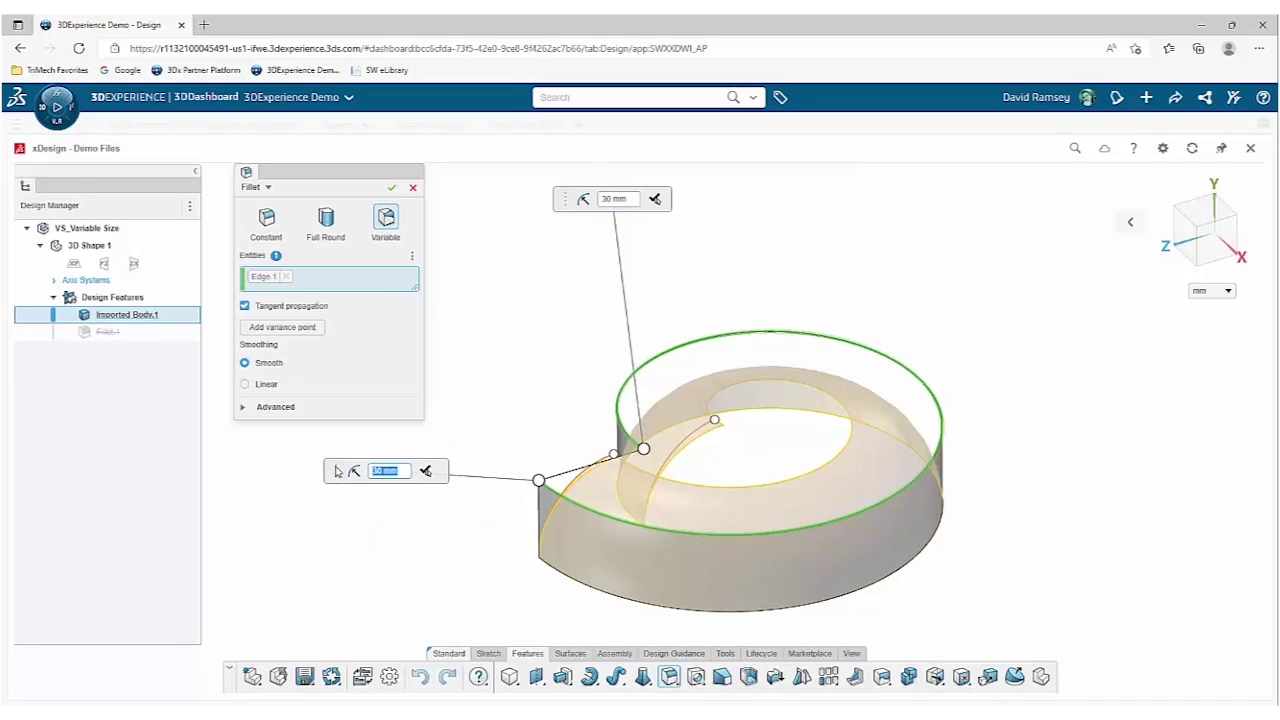
{"action": "type", "text": "5"}
{"action": "key", "text": "Return"}
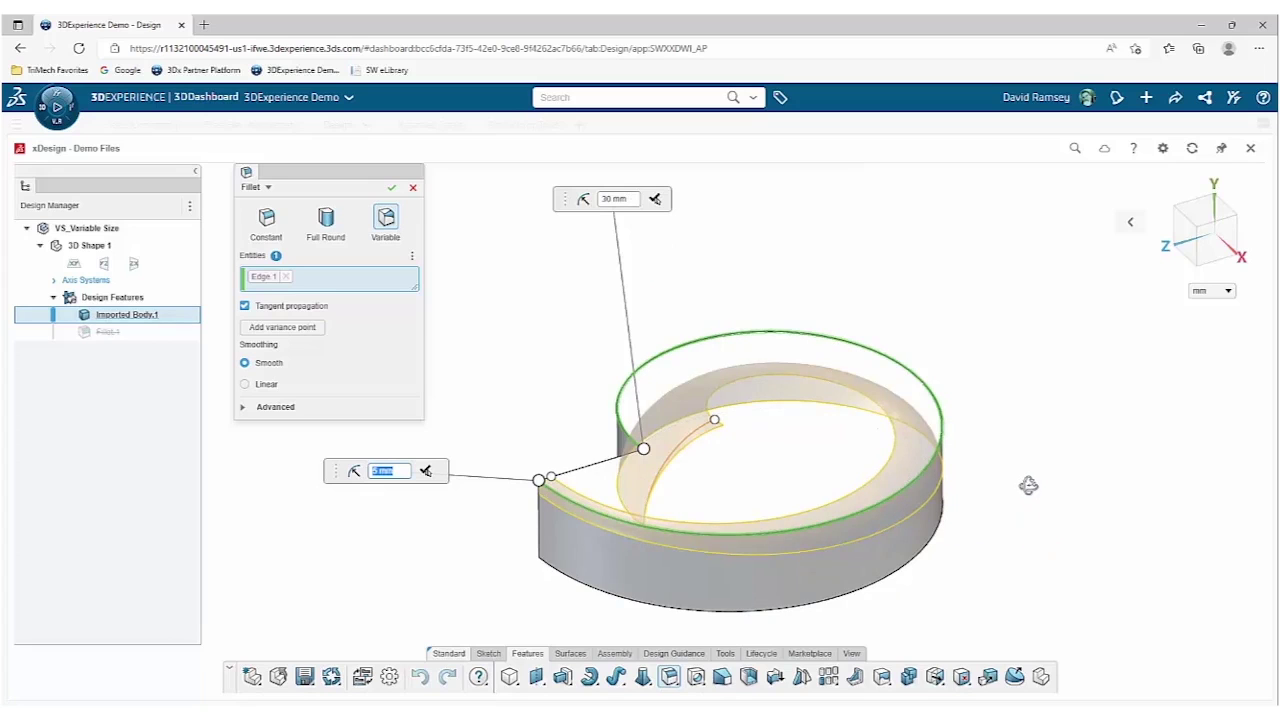
{"action": "middle_click_drag", "start_coordinate": [1026, 486], "coordinate": [962, 483]}
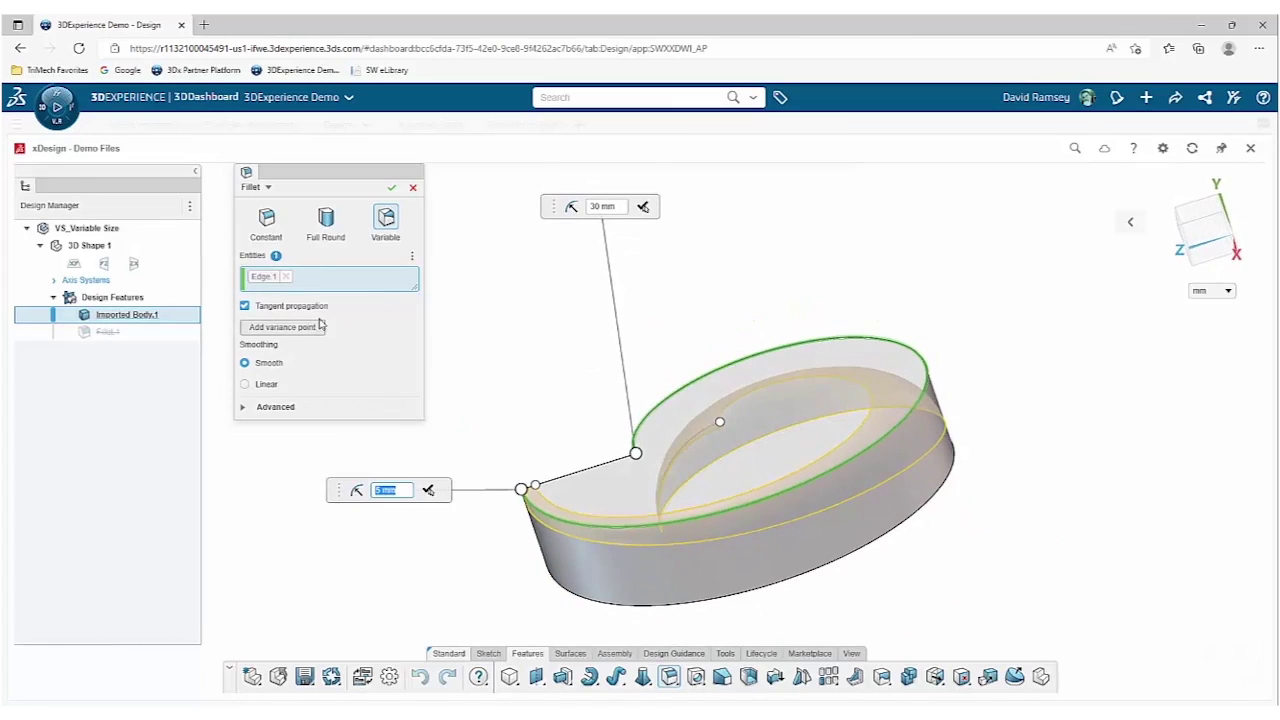
{"action": "left_click", "coordinate": [391, 190]}
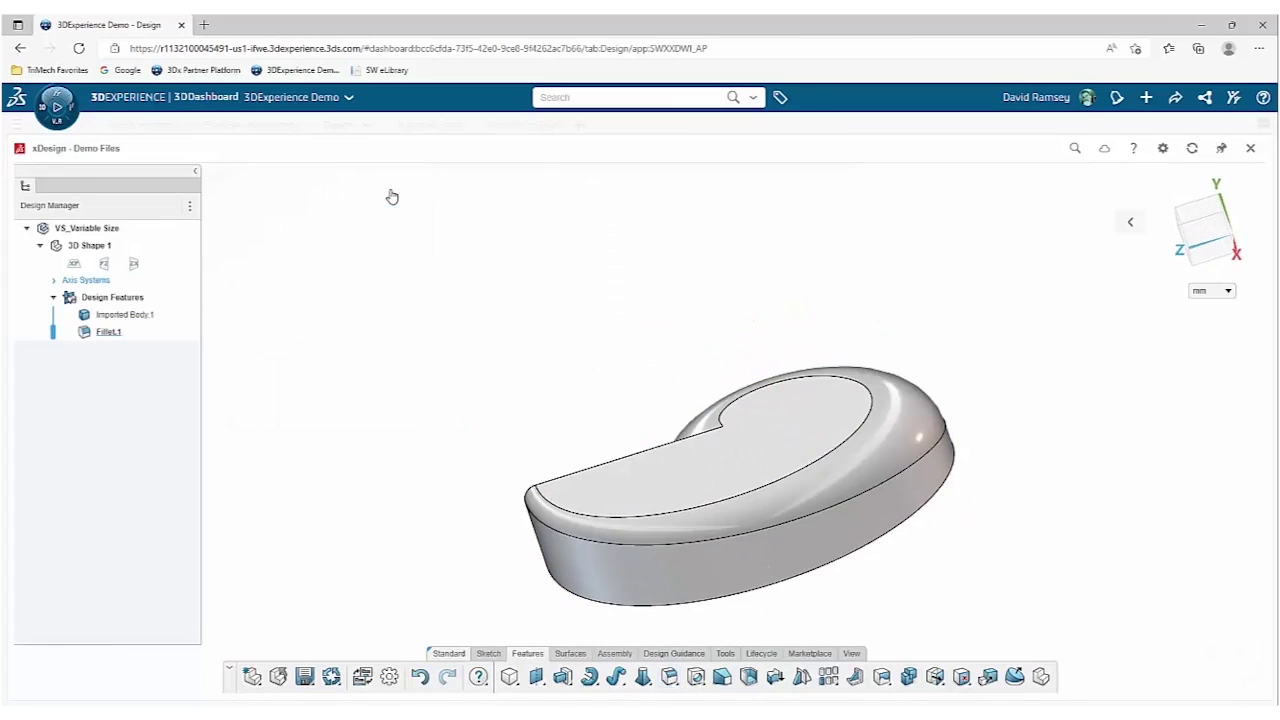
Edit Fillet.1 to add a 5 mm variance point on the rim edge, then reapply it
{"action": "mouse_move", "coordinate": [520, 486]}
{"action": "middle_mouse_down"}
{"action": "mouse_move", "coordinate": [683, 527]}
{"action": "mouse_move", "coordinate": [508, 499]}
{"action": "middle_mouse_up"}
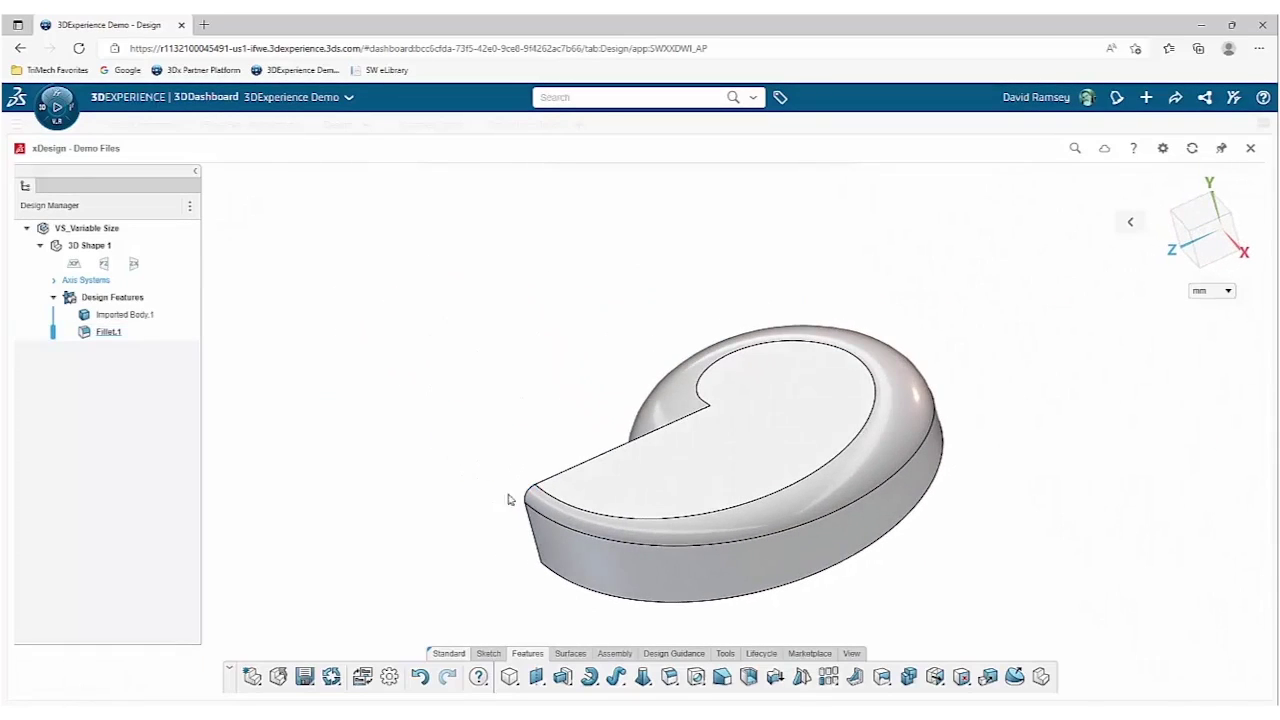
{"action": "left_click", "coordinate": [106, 332]}
{"action": "left_click", "coordinate": [133, 279]}
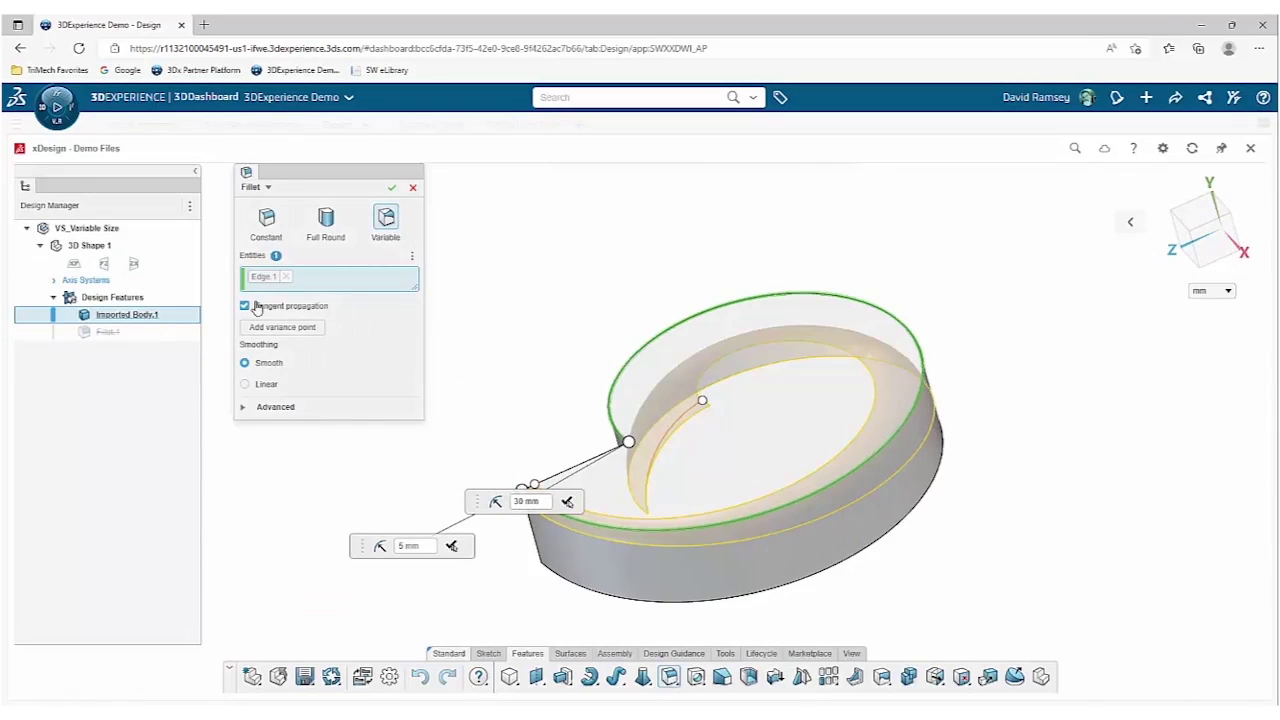
{"action": "left_click", "coordinate": [280, 328]}
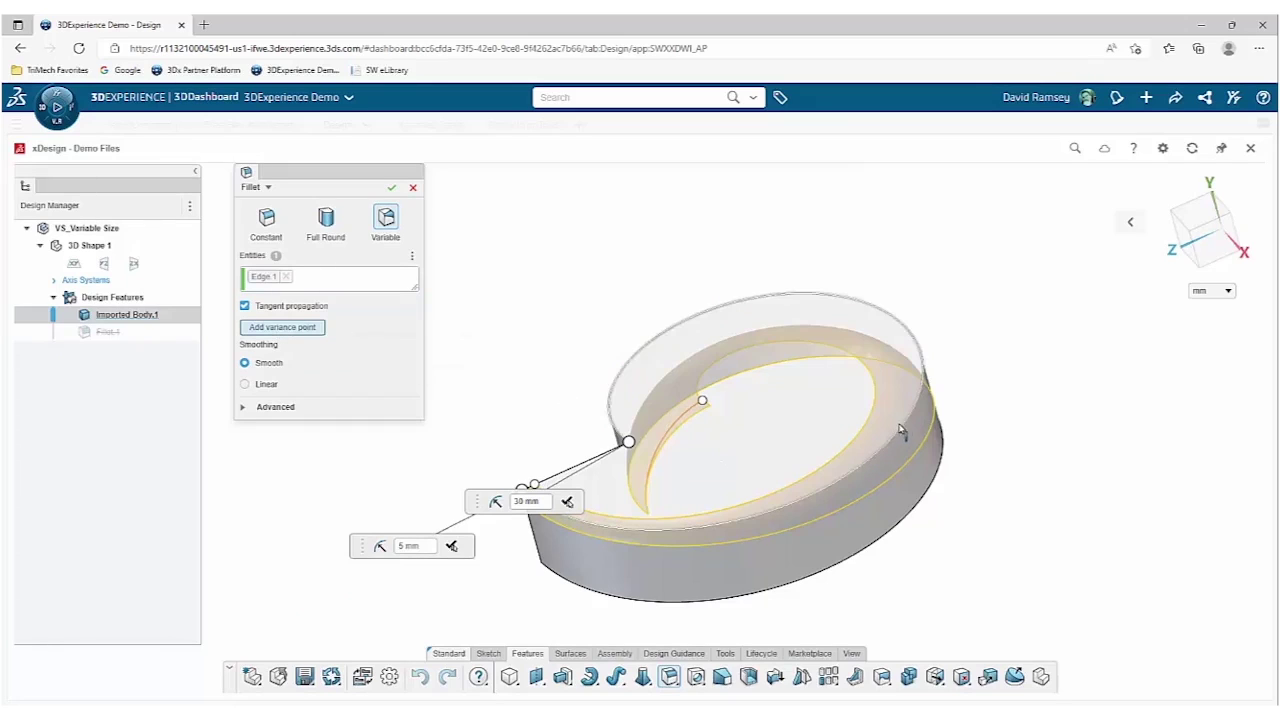
{"action": "left_click", "coordinate": [919, 400]}
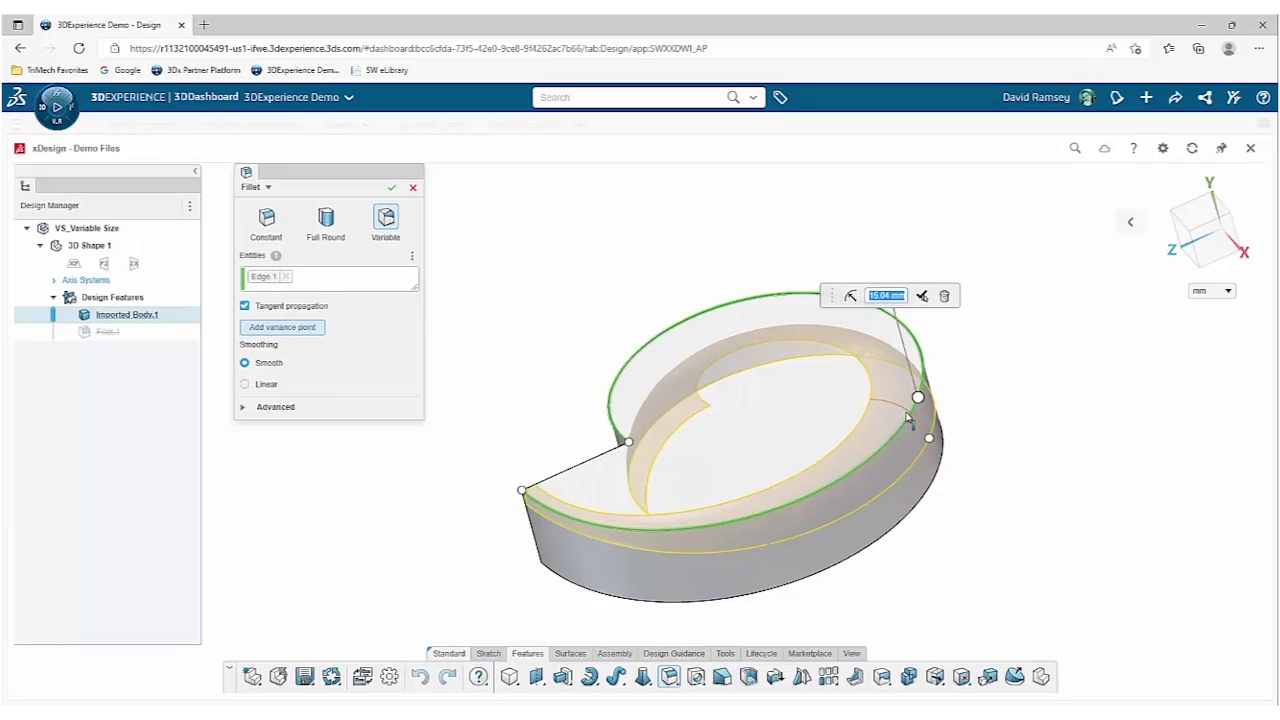
{"action": "type", "text": "5"}
{"action": "key", "text": "Return"}
{"action": "middle_click_drag", "start_coordinate": [1013, 467], "coordinate": [1125, 519]}
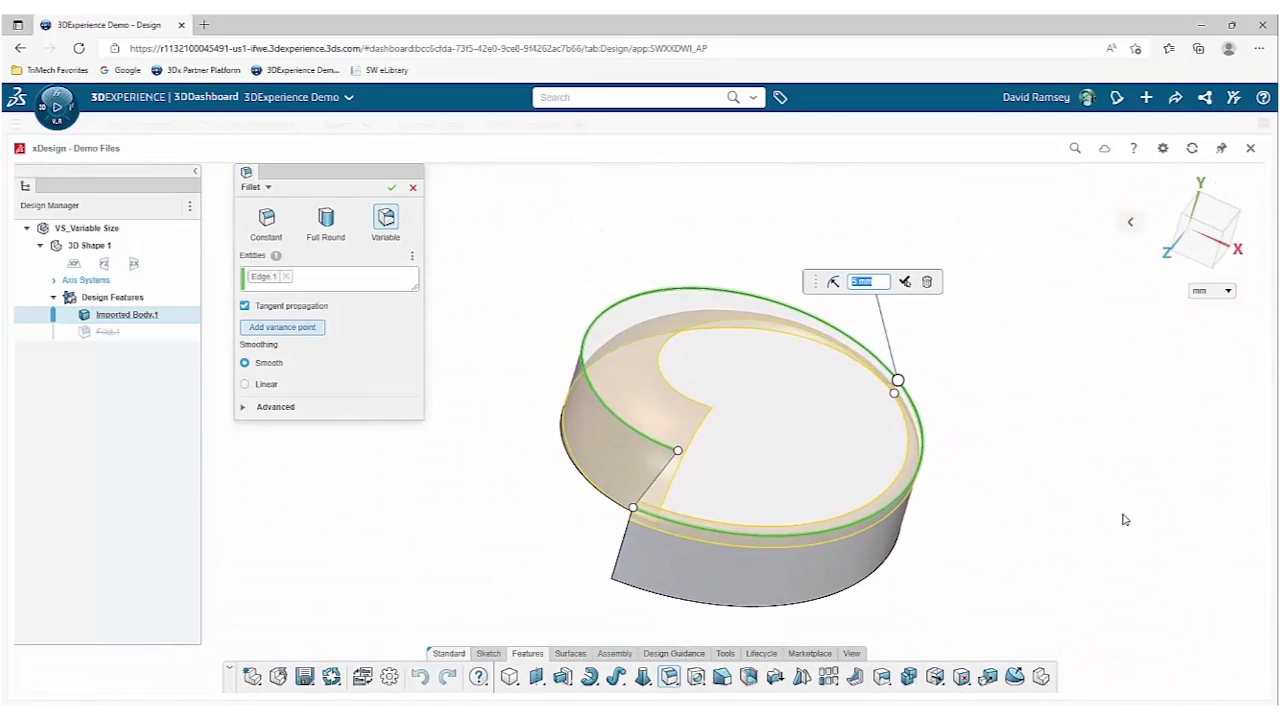
{"action": "left_click", "coordinate": [391, 189]}
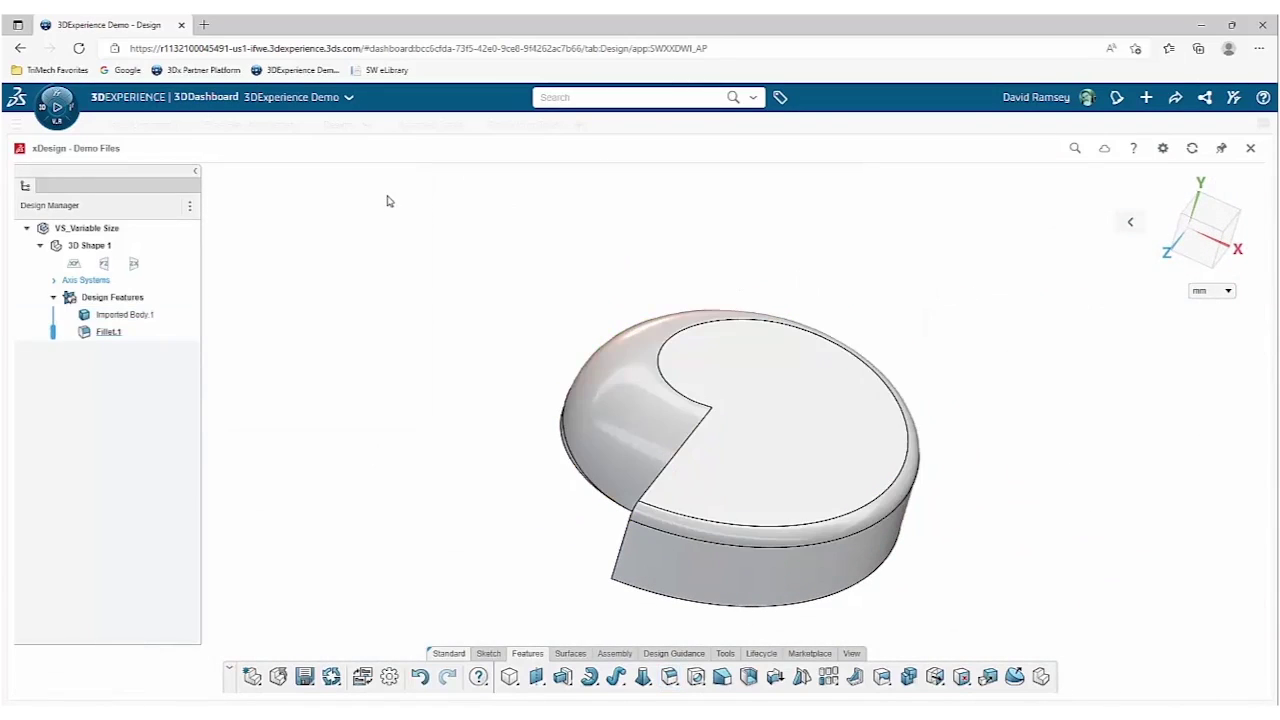
Orbit the finished filleted disc slightly to inspect it
{"action": "middle_click_drag", "start_coordinate": [529, 437], "coordinate": [597, 418]}
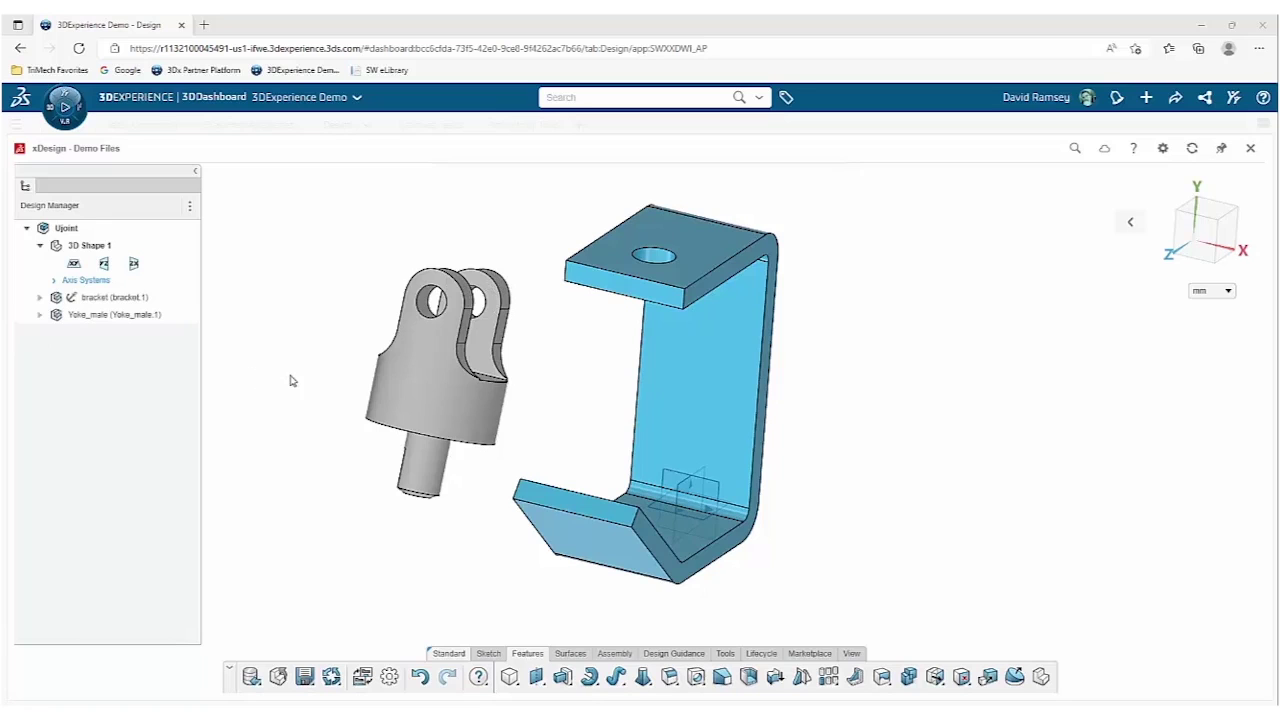
Add a Coincident mate between the yoke's shoulder face and the bracket's top face, flipping its orientation
{"action": "middle_click_drag", "start_coordinate": [289, 377], "coordinate": [303, 346]}
{"action": "left_click", "coordinate": [614, 653]}
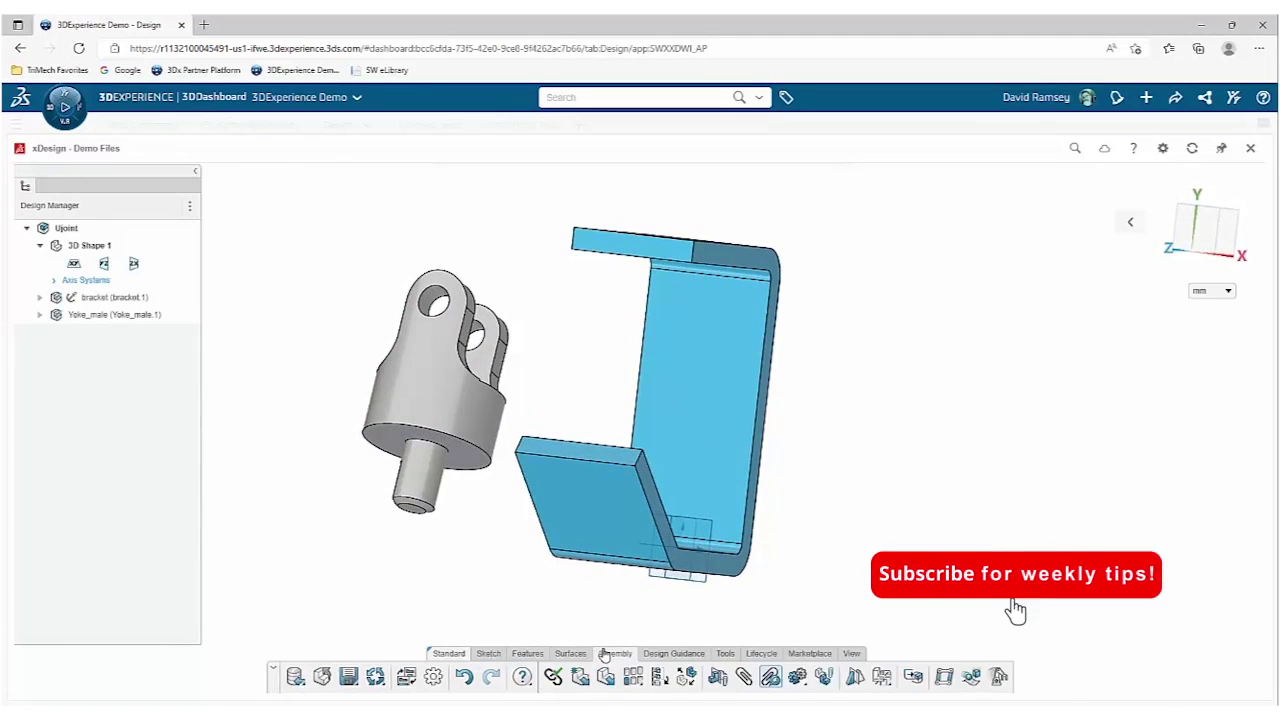
{"action": "left_click", "coordinate": [743, 677]}
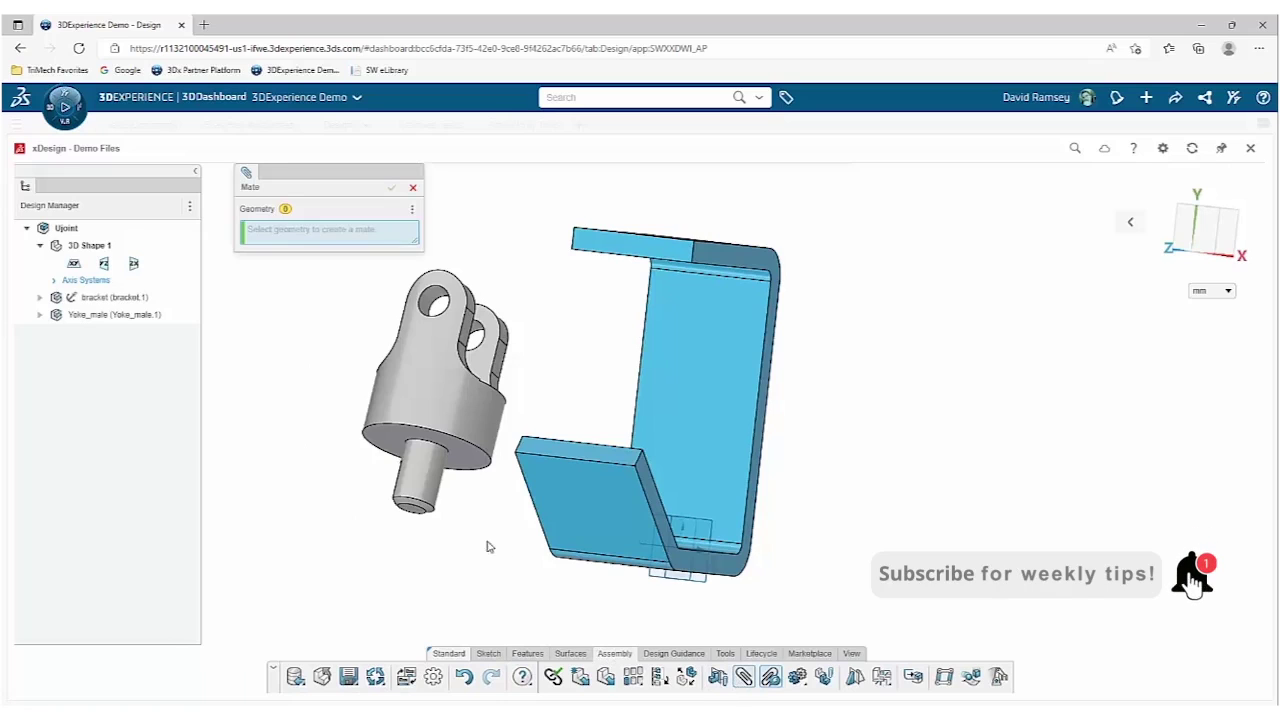
{"action": "left_click", "coordinate": [383, 448]}
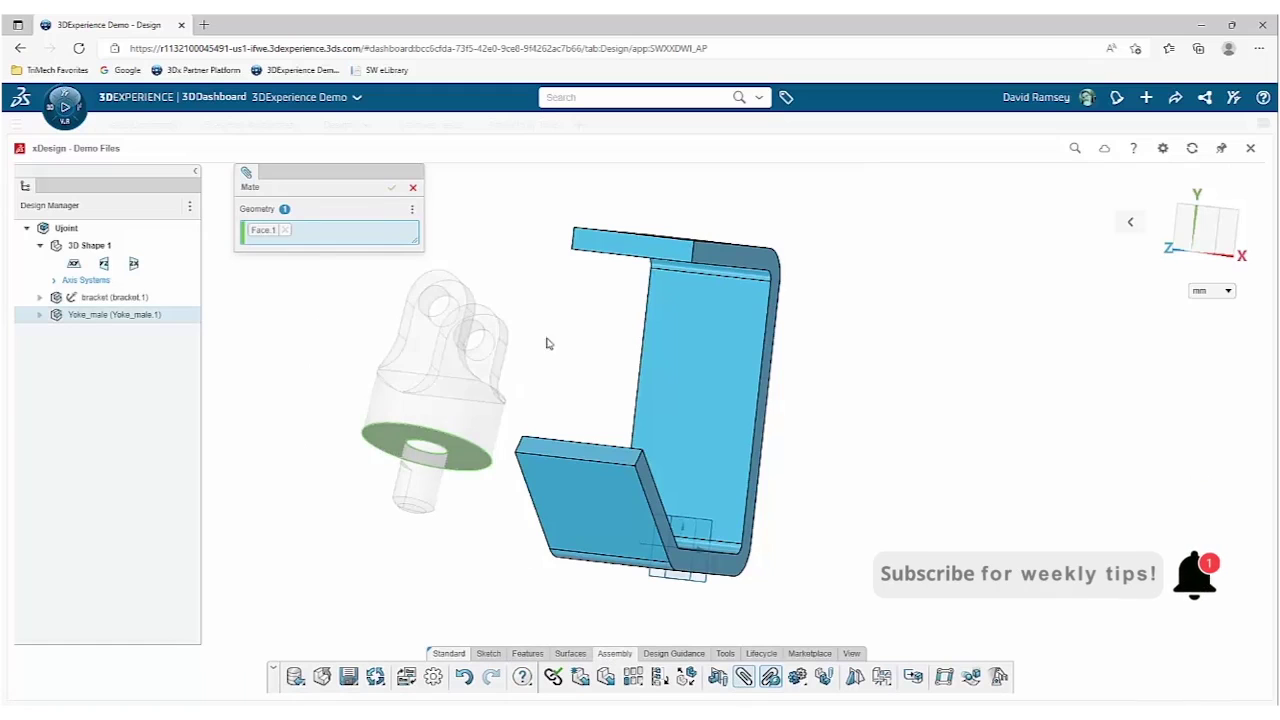
{"action": "middle_click_drag", "start_coordinate": [557, 334], "coordinate": [615, 235]}
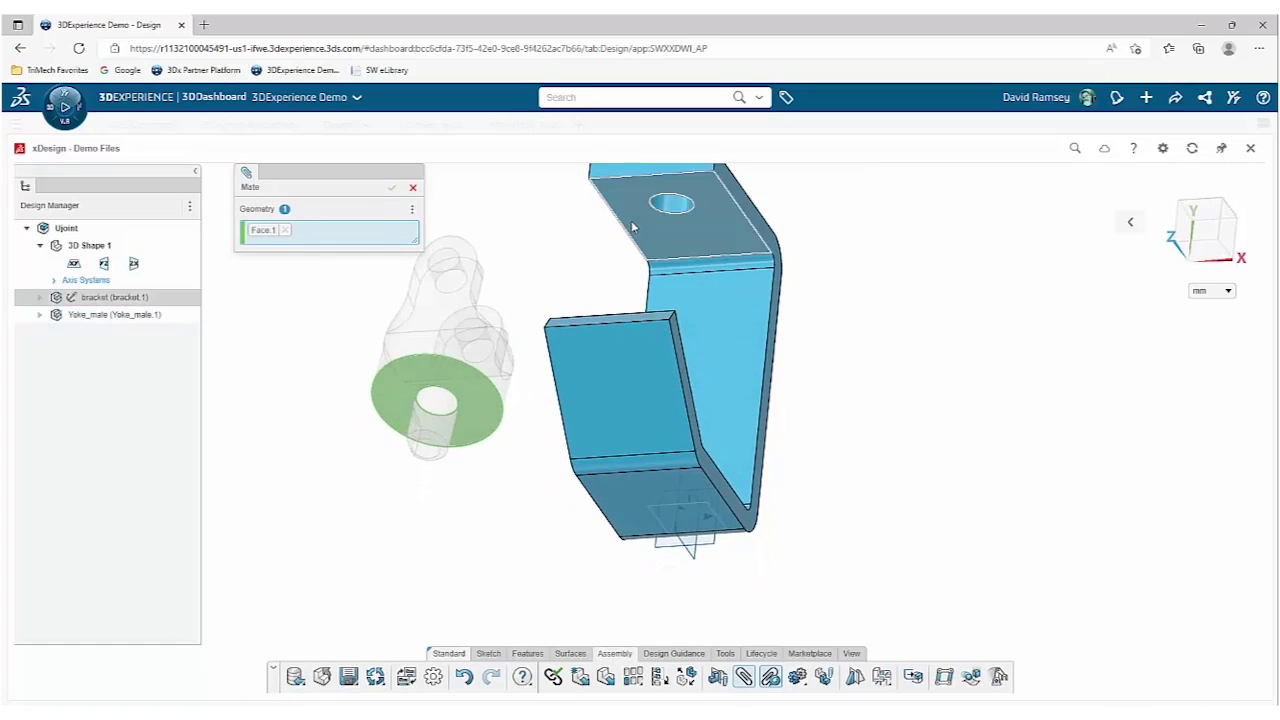
{"action": "left_click", "coordinate": [632, 228]}
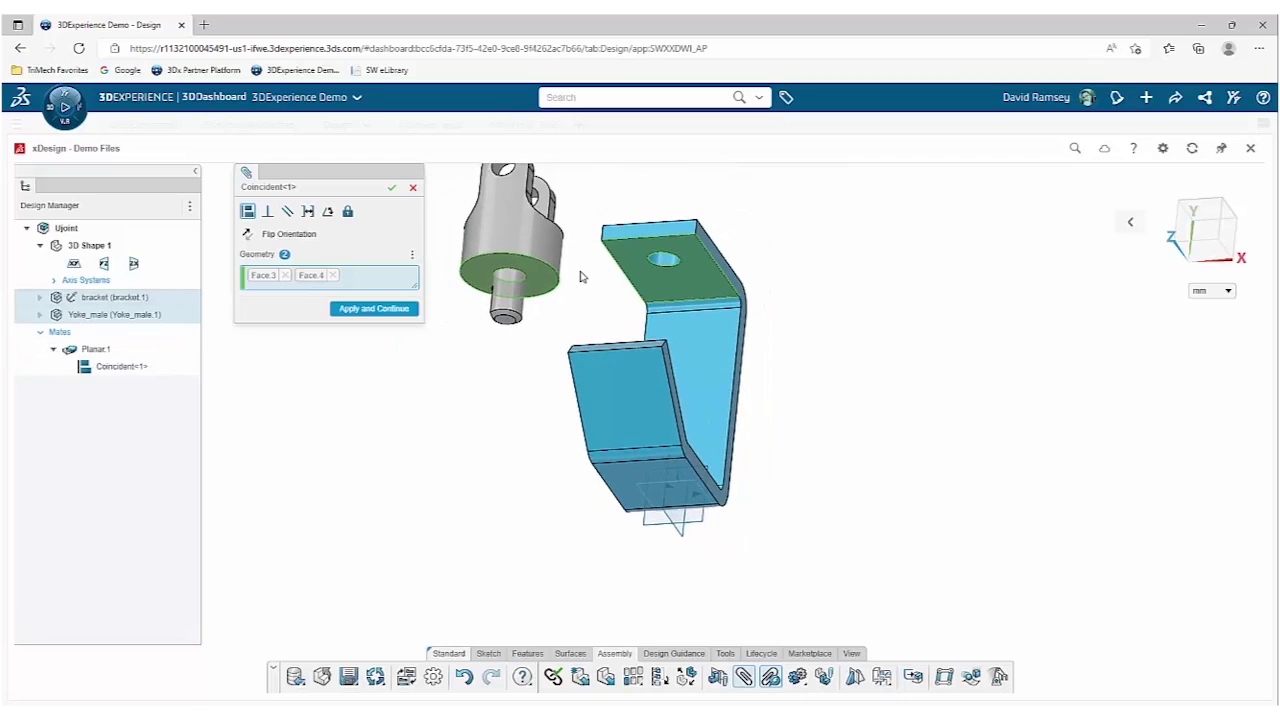
{"action": "mouse_move", "coordinate": [585, 270]}
{"action": "middle_mouse_down"}
{"action": "mouse_move", "coordinate": [586, 294]}
{"action": "mouse_move", "coordinate": [591, 260]}
{"action": "middle_mouse_up"}
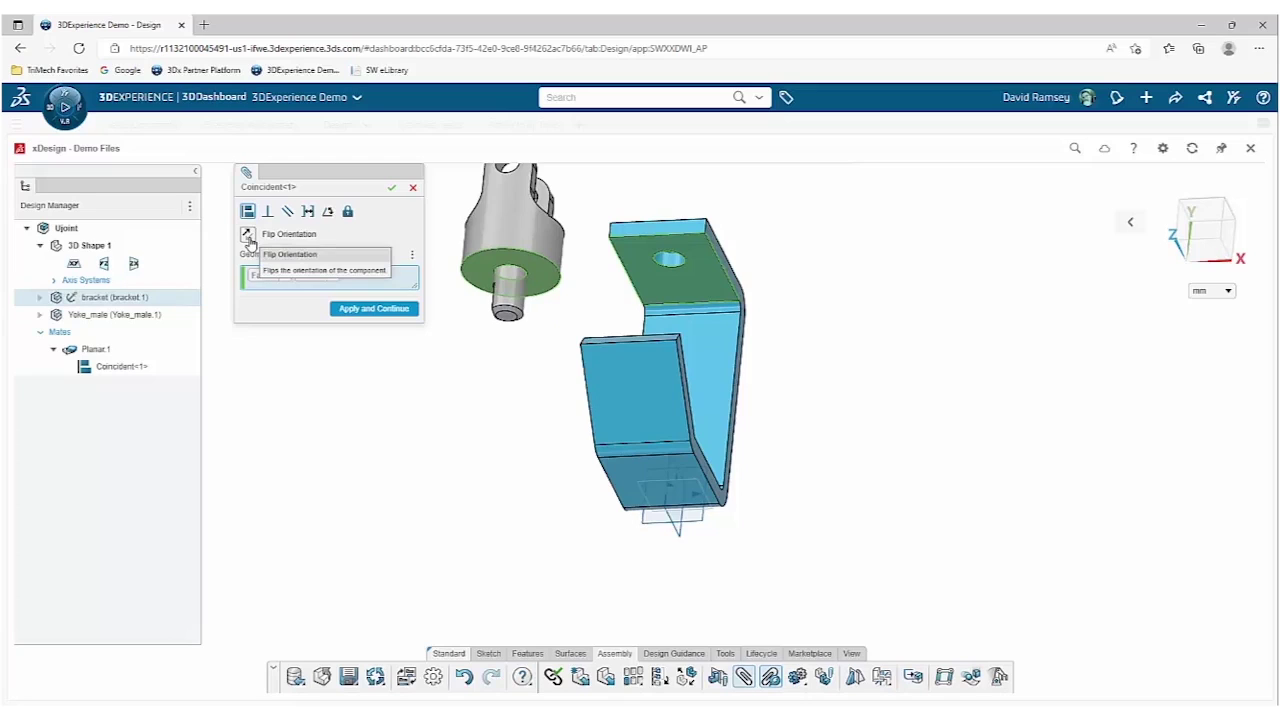
{"action": "left_click", "coordinate": [248, 236]}
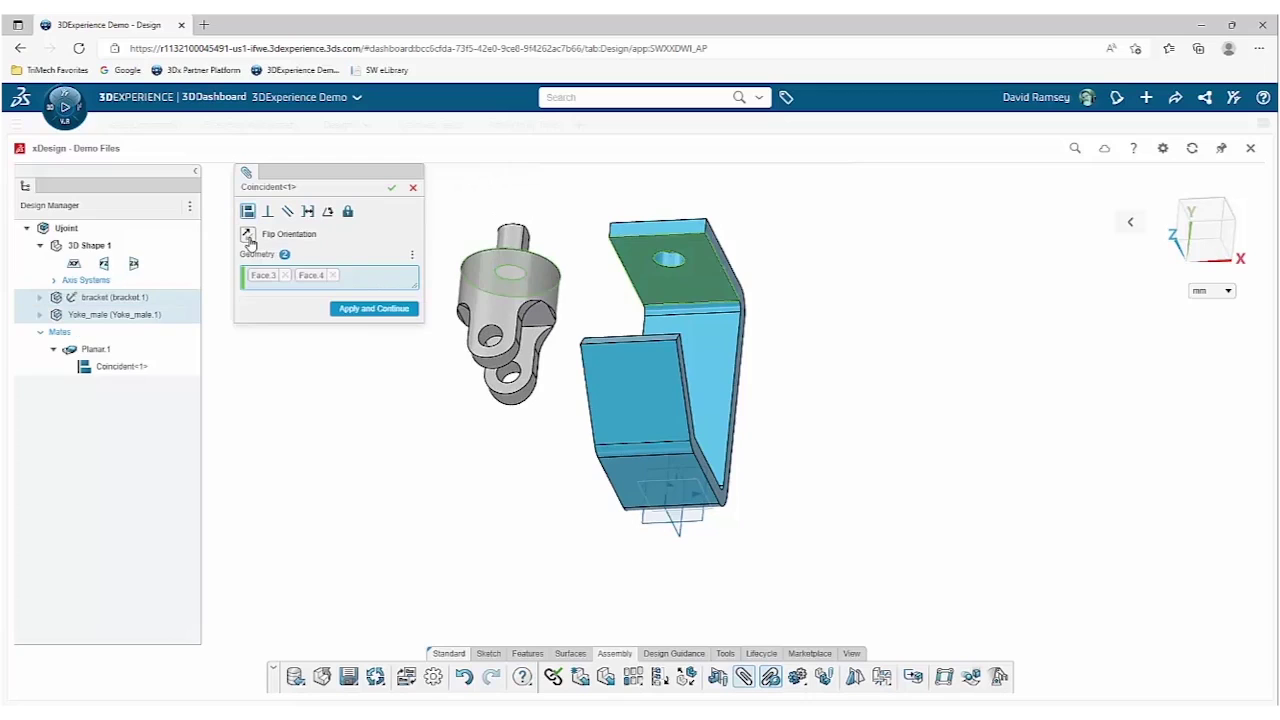
Apply the flipped Coincident mate, then make the yoke shaft Concentric with the bracket's top hole
{"action": "left_click", "coordinate": [372, 309]}
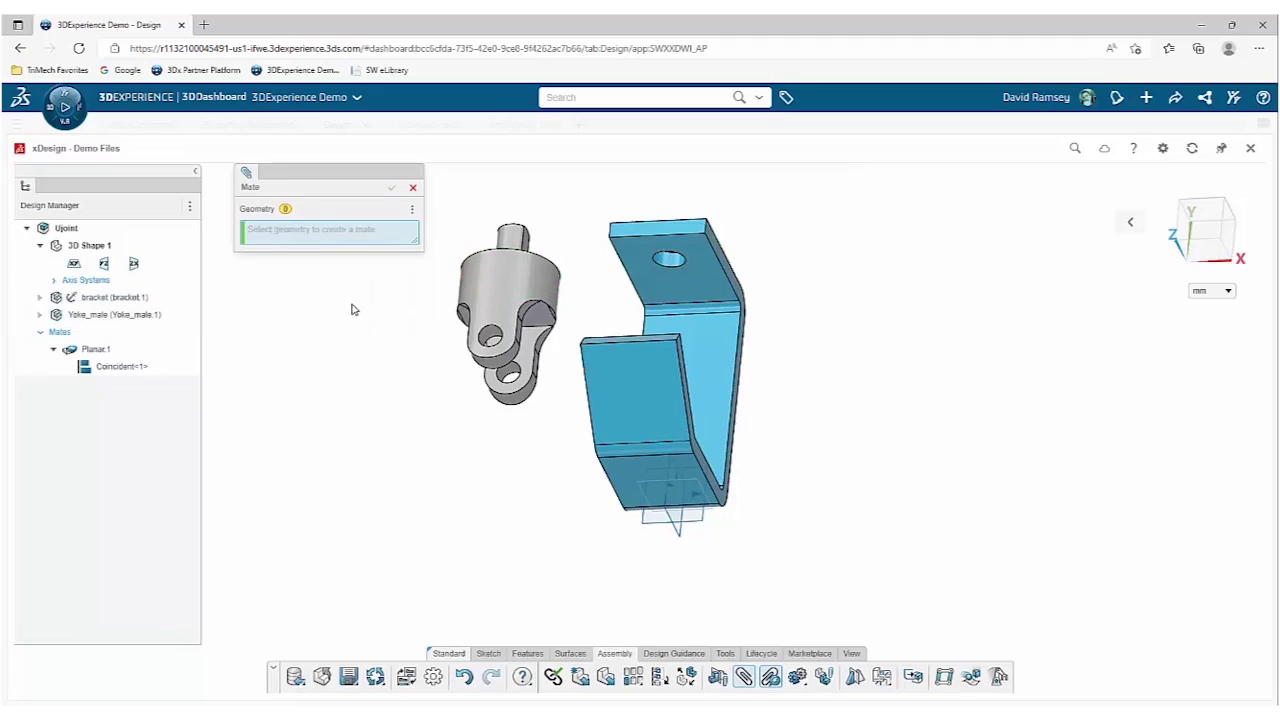
{"action": "left_click", "coordinate": [505, 240]}
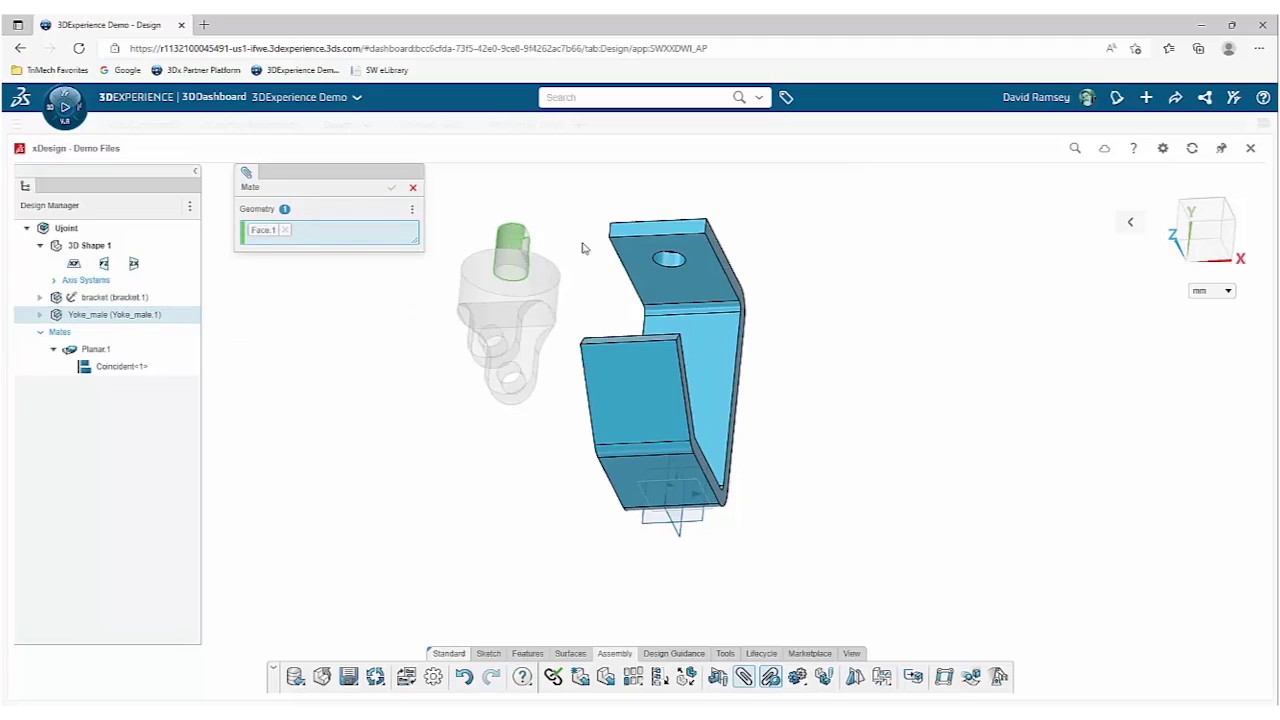
{"action": "left_click", "coordinate": [665, 260]}
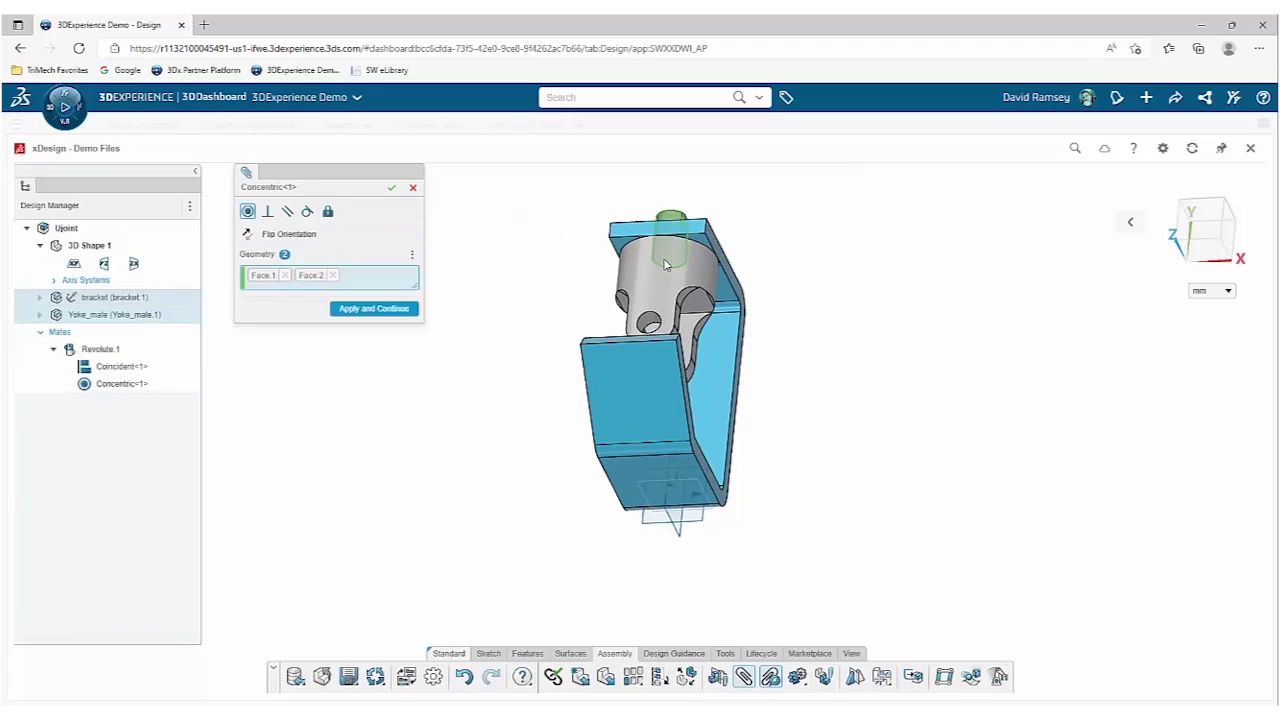
{"action": "left_click", "coordinate": [408, 311]}
{"action": "left_click", "coordinate": [413, 188]}
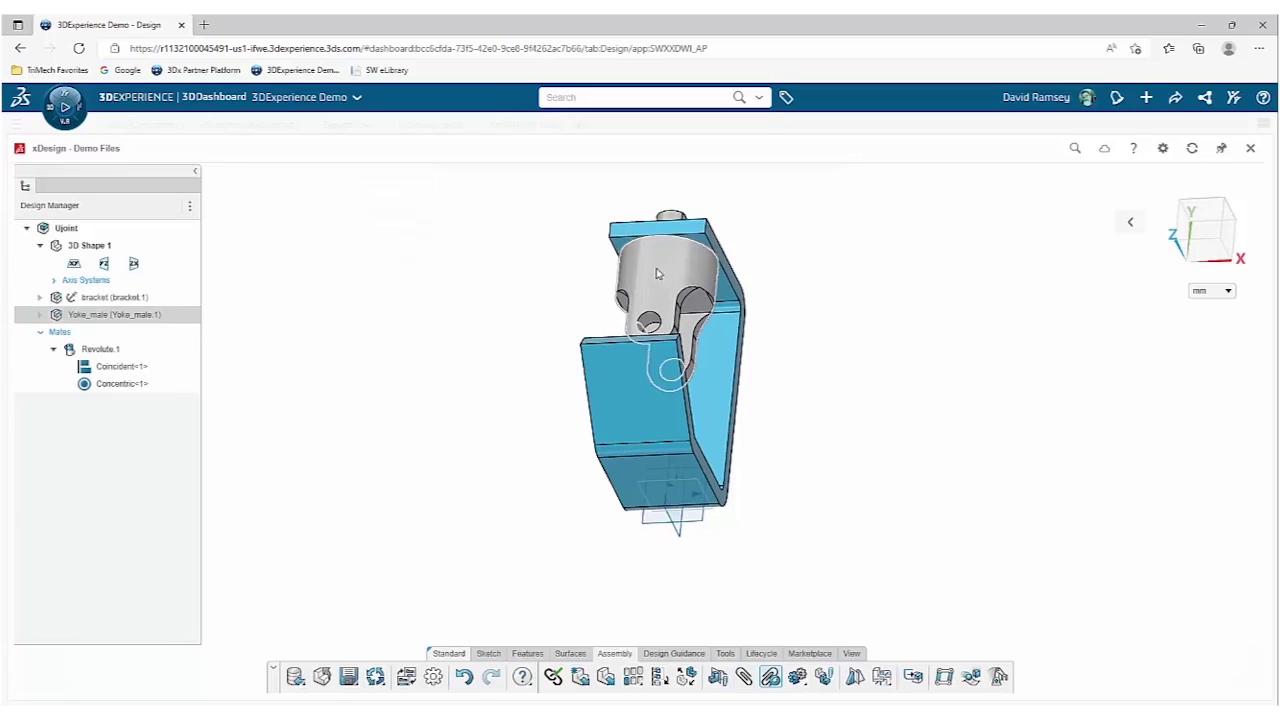
Drag the yoke to spin it about its shaft, then orbit back to an isometric view
{"action": "mouse_move", "coordinate": [607, 271]}
{"action": "left_mouse_down"}
{"action": "mouse_move", "coordinate": [676, 270]}
{"action": "mouse_move", "coordinate": [597, 271]}
{"action": "mouse_move", "coordinate": [690, 290]}
{"action": "mouse_move", "coordinate": [626, 276]}
{"action": "left_mouse_up"}
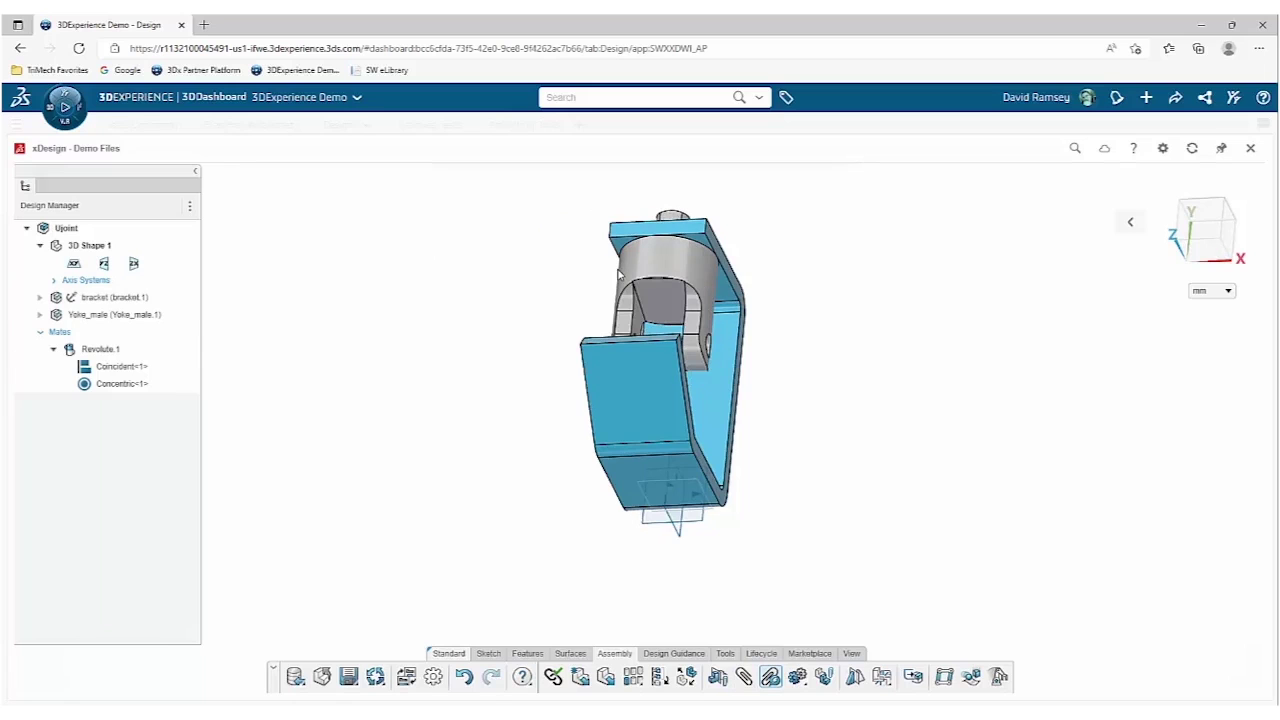
{"action": "middle_click_drag", "start_coordinate": [628, 275], "coordinate": [585, 353]}
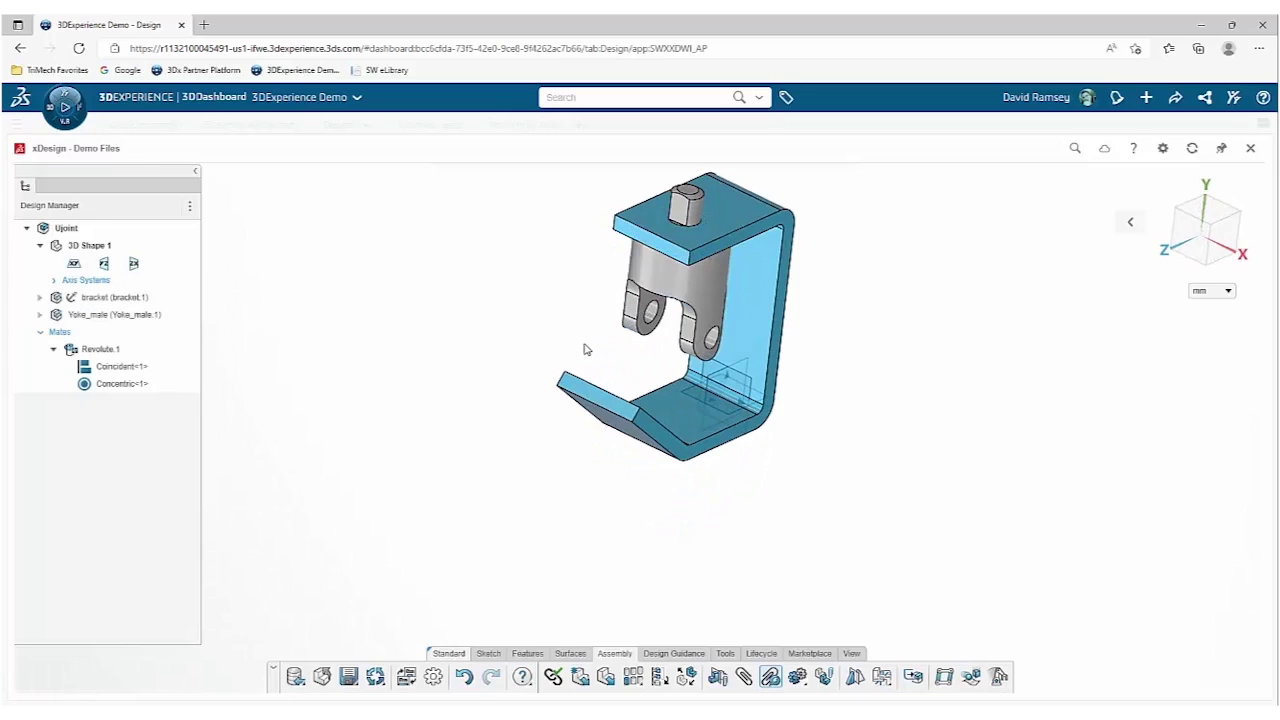